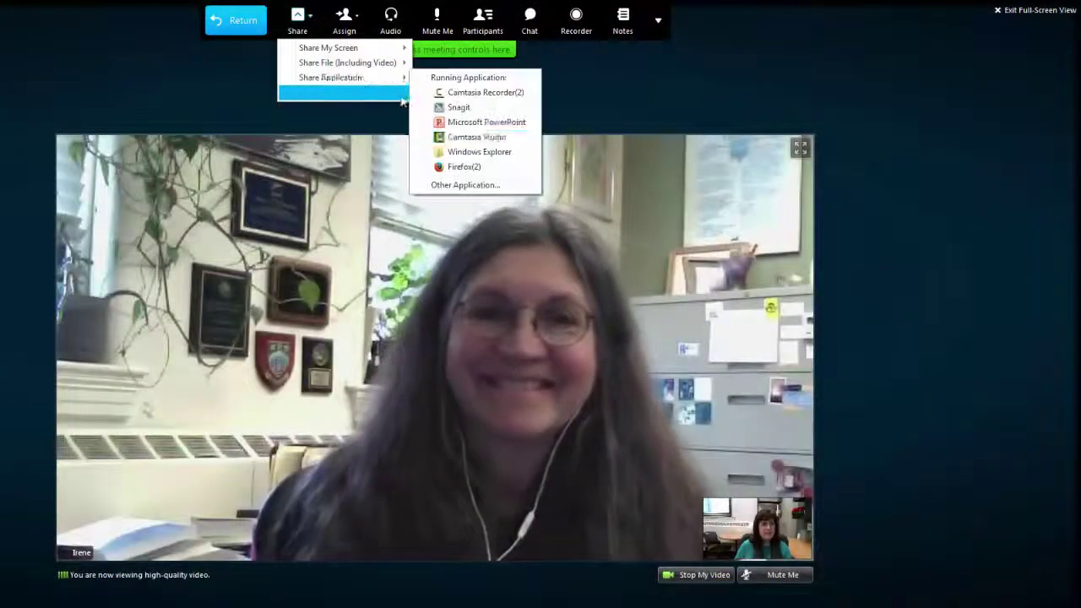
Share the Microsoft PowerPoint application and send a 'Thank you!' chat message
left_click(446, 121)
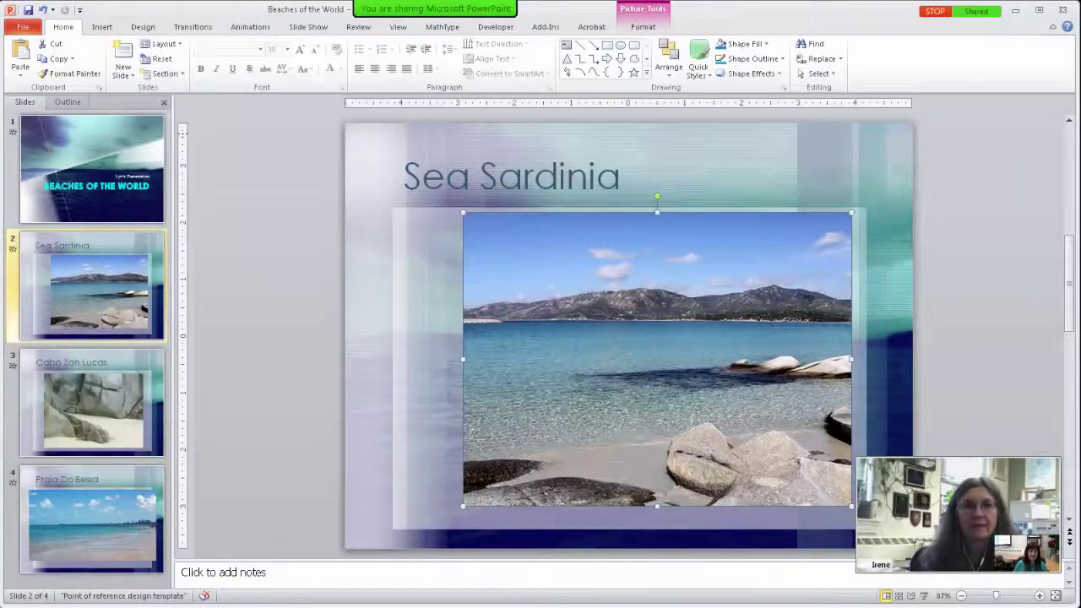
type("you!")
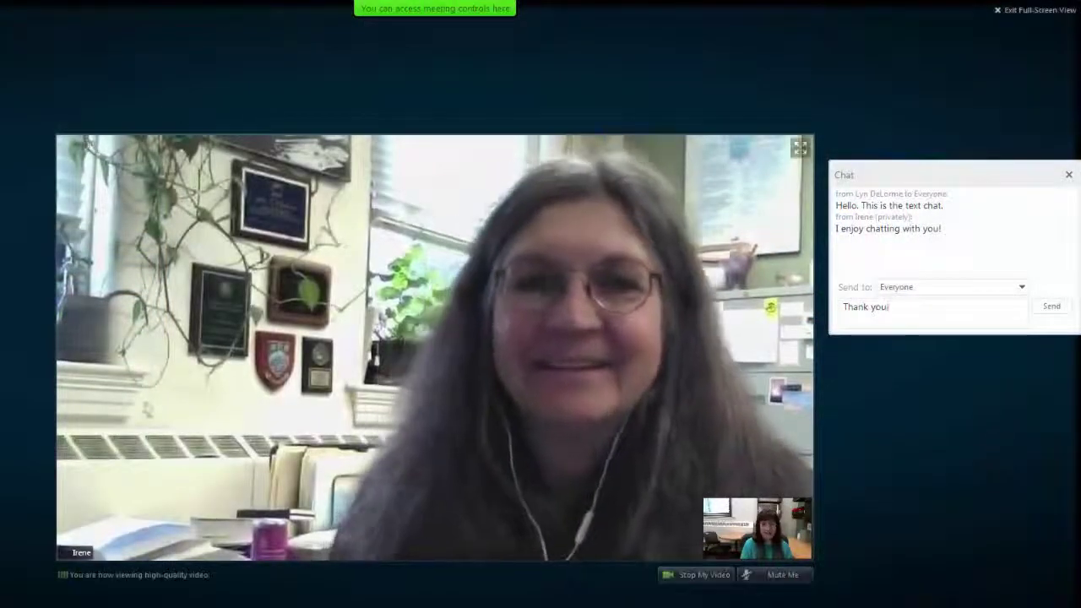
left_click(1052, 306)
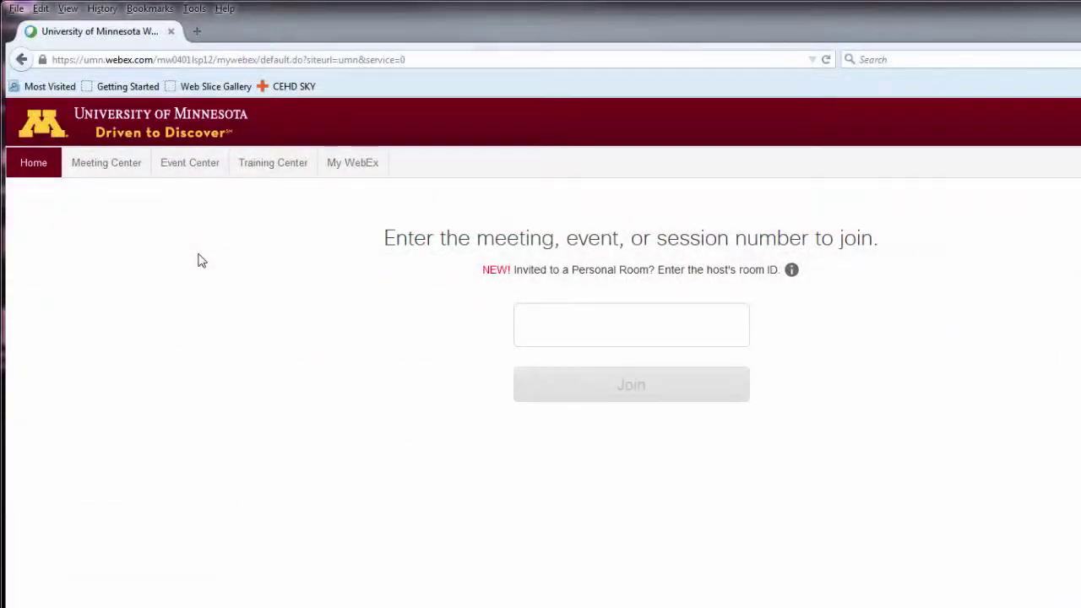
Go to Meeting Center, expand Set Up, and show the Preferences page
left_click(95, 168)
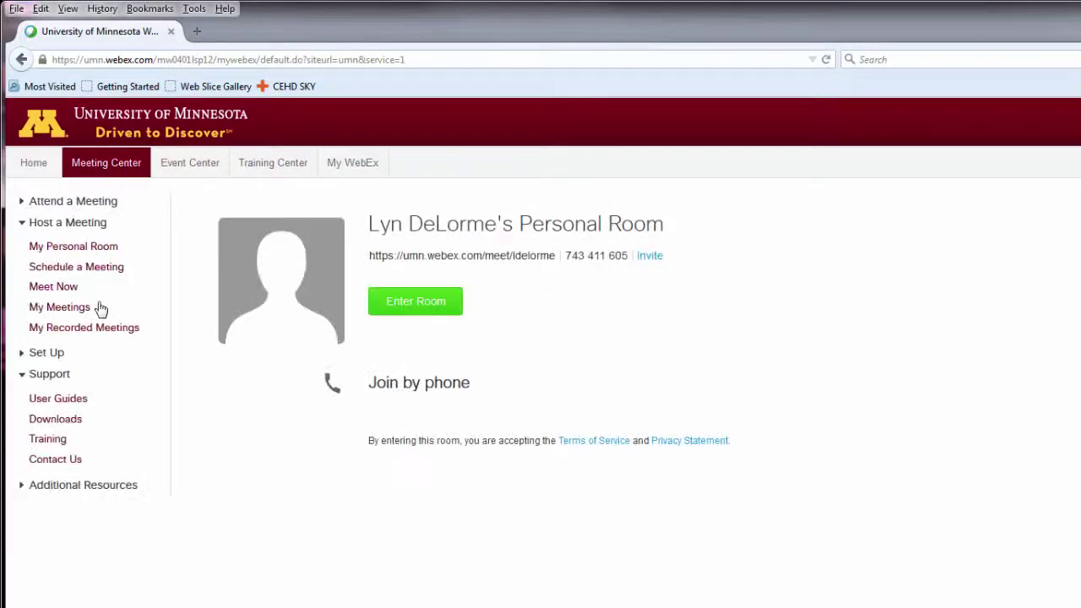
left_click(55, 358)
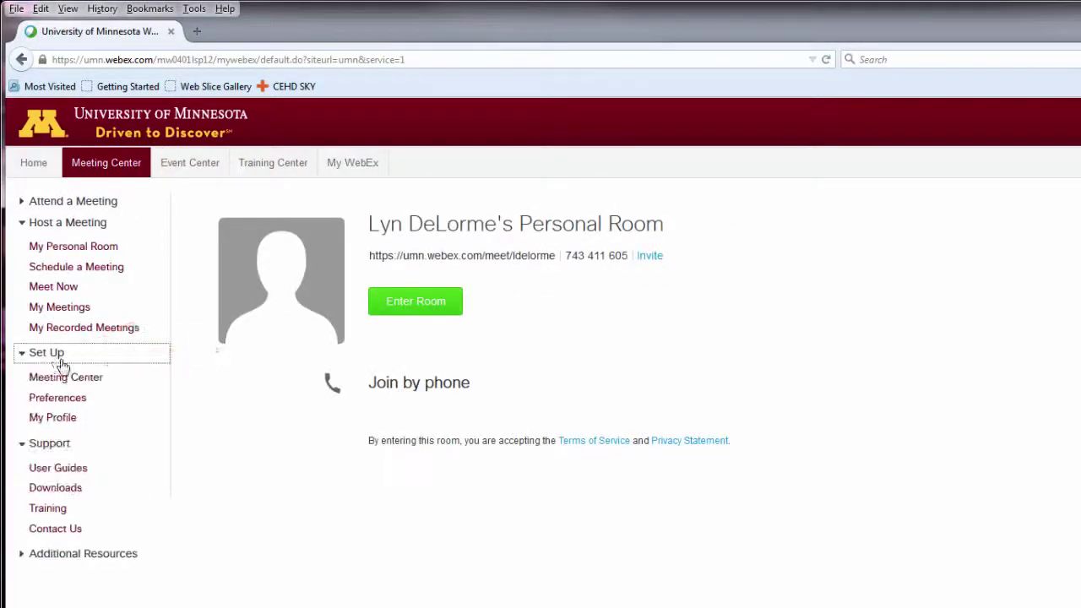
left_click(81, 401)
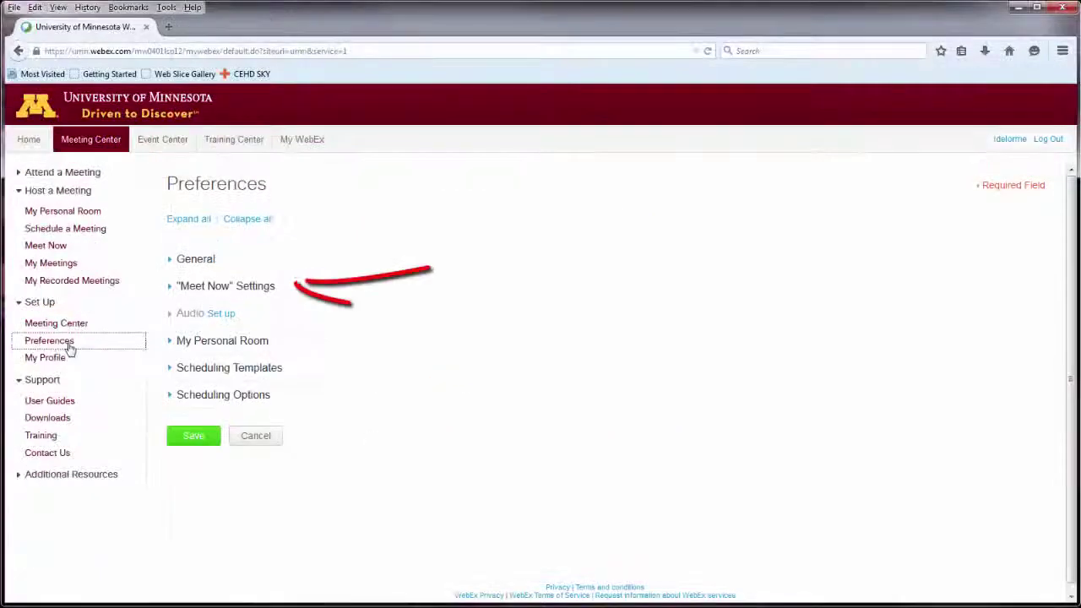
In Meet Now settings, turn off Use Personal Room and rename the topic to 'WebEx Meeting Room'
left_click(184, 289)
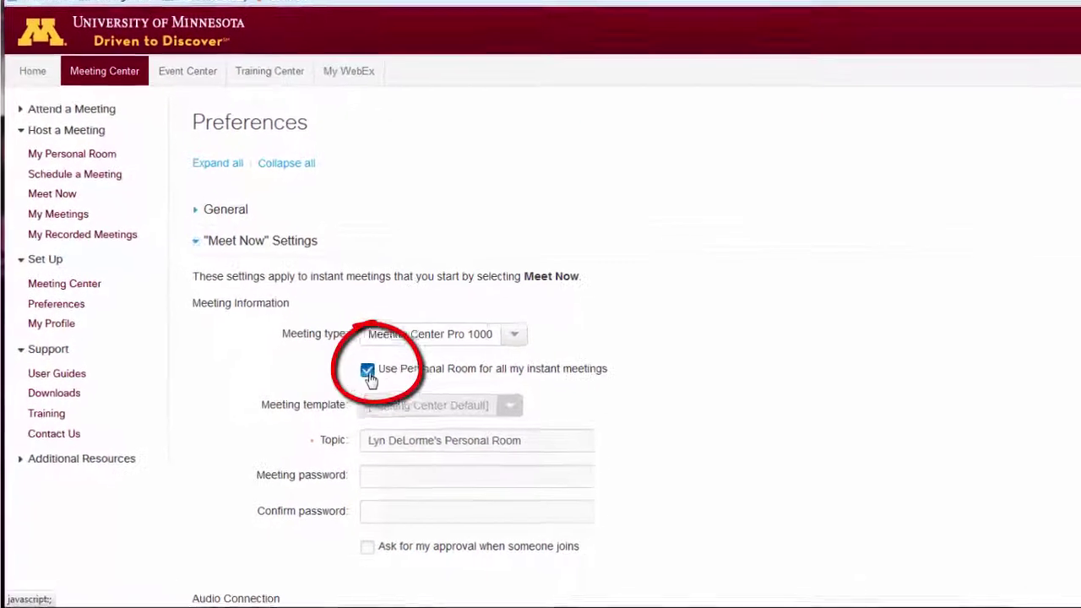
left_click(327, 392)
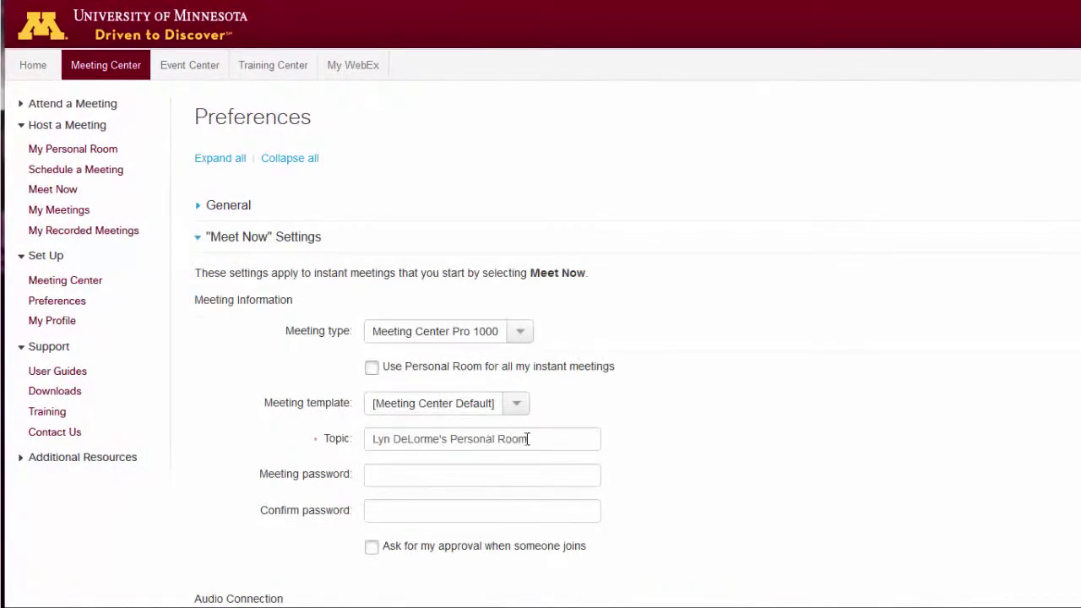
left_click_drag(538, 440, 368, 434)
type("WebEx Meeting")
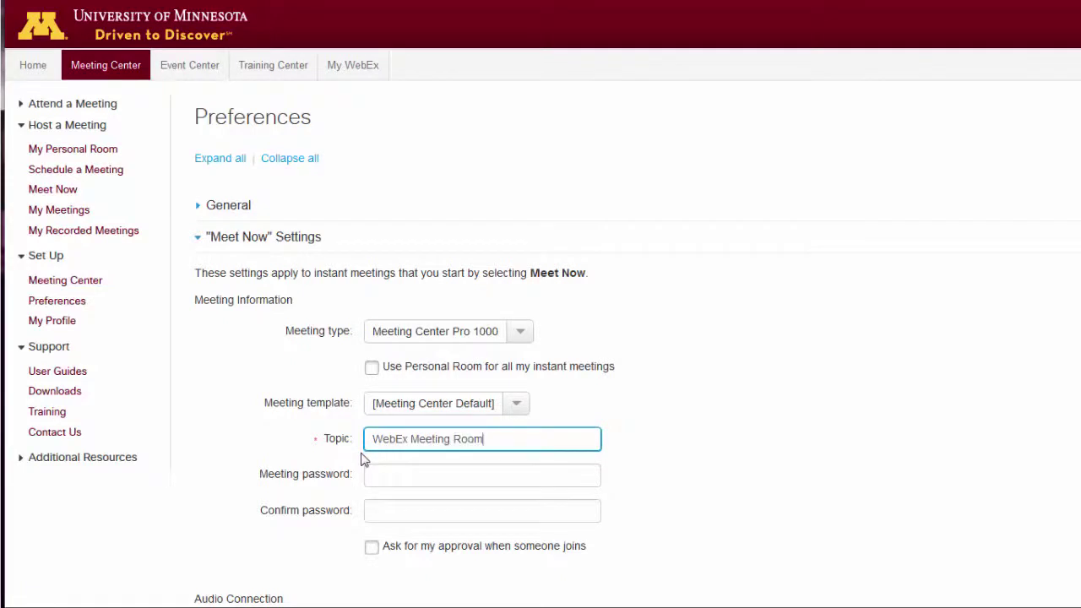
left_click(615, 465)
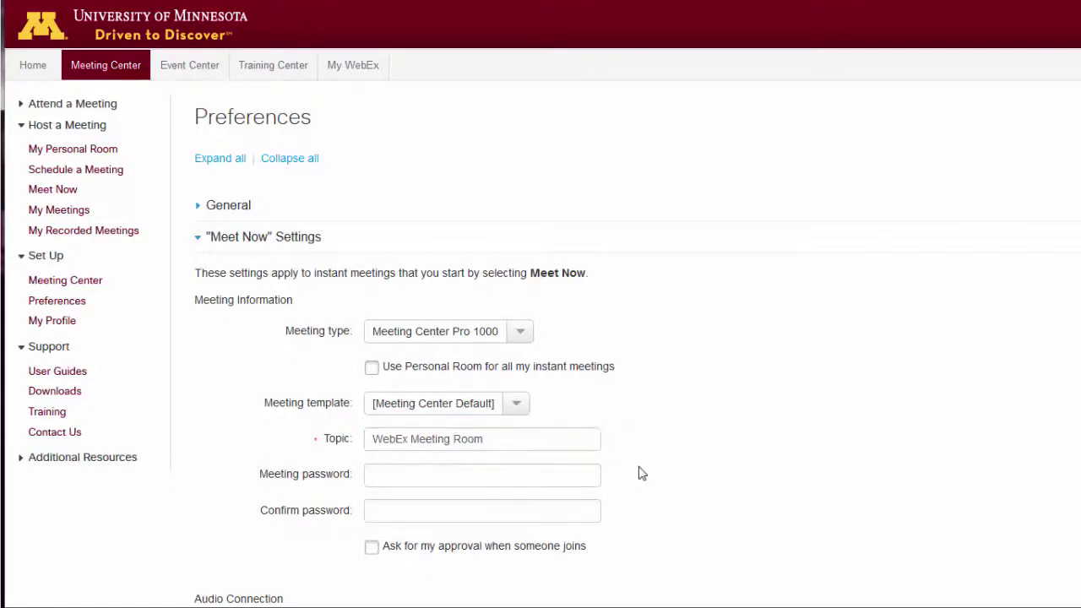
Set the Meet Now audio connection type to Use VoIP only and save
scroll(640, 473, "down", 1)
scroll(640, 473, "down", 1)
scroll(640, 474, "down", 2)
scroll(641, 473, "down", 3)
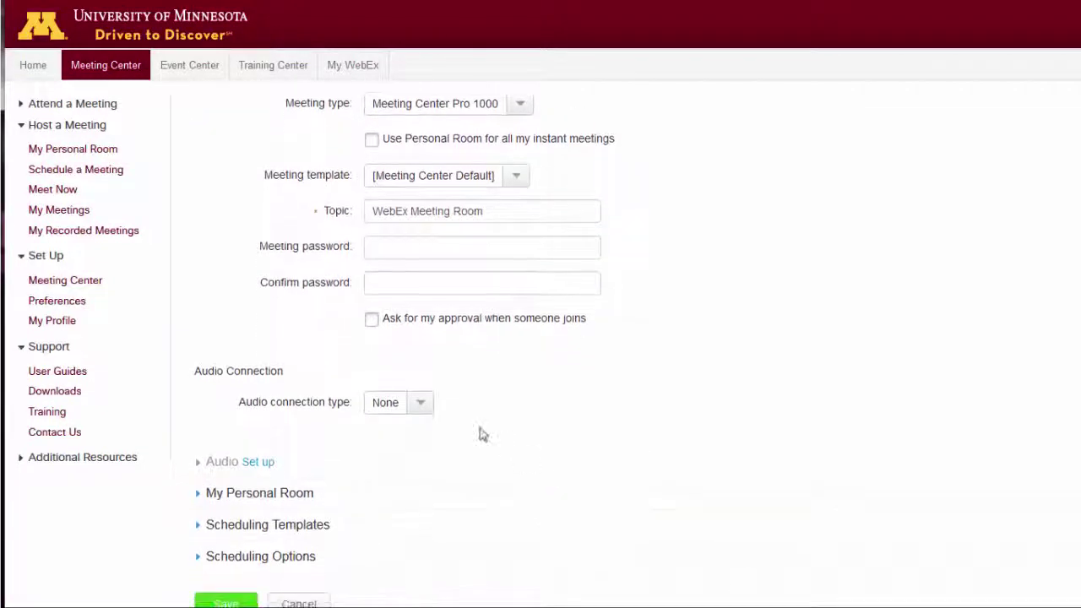
left_click(427, 406)
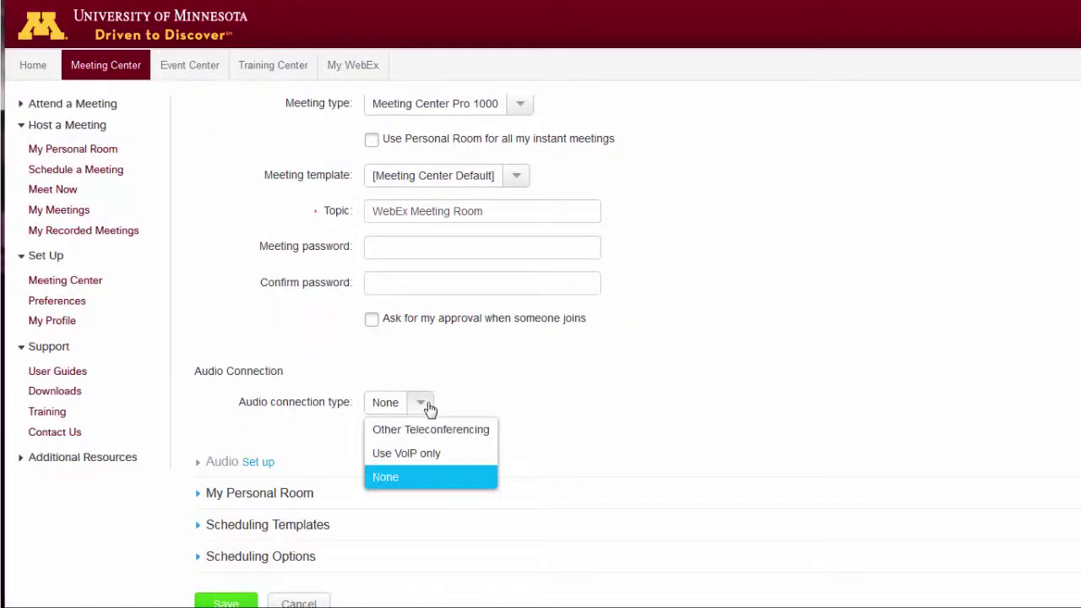
left_click(430, 455)
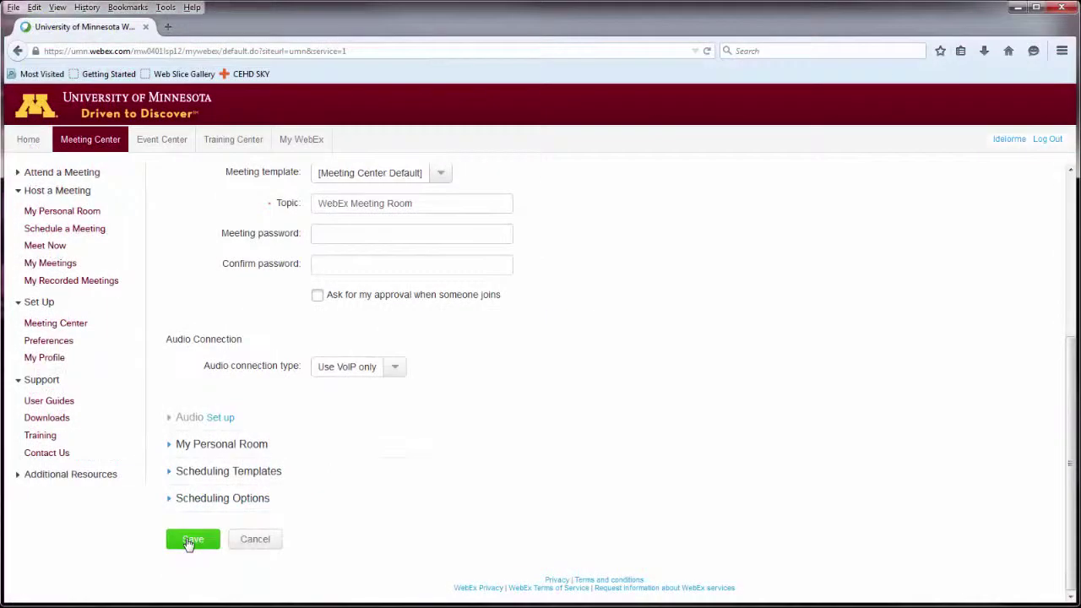
left_click(189, 543)
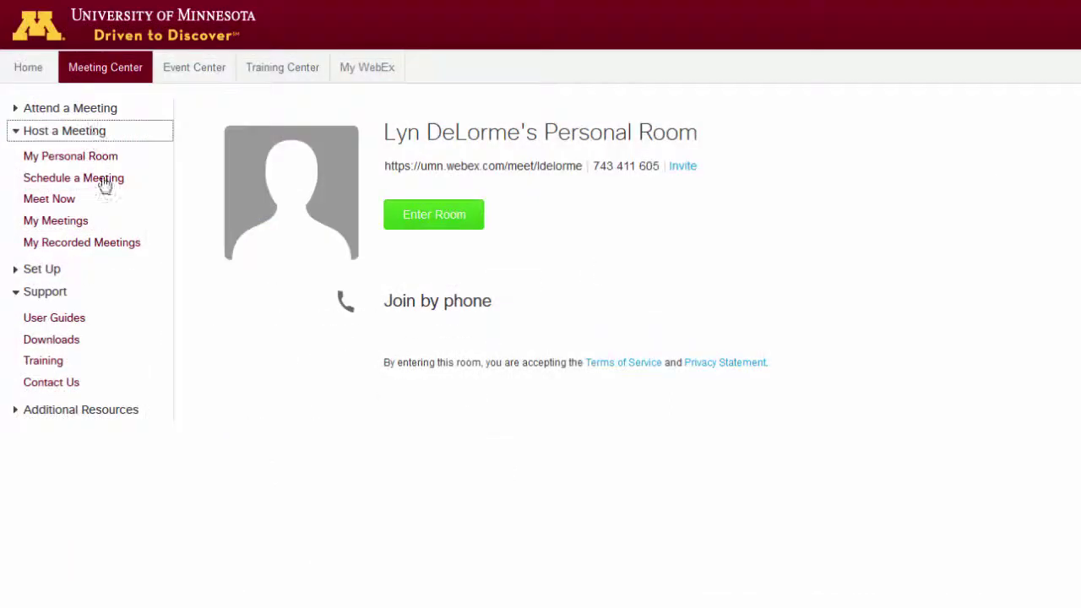
Schedule 'Weekly Meeting' for 03/26/2015 at 12:00 pm with one invited attendee
left_click(110, 183)
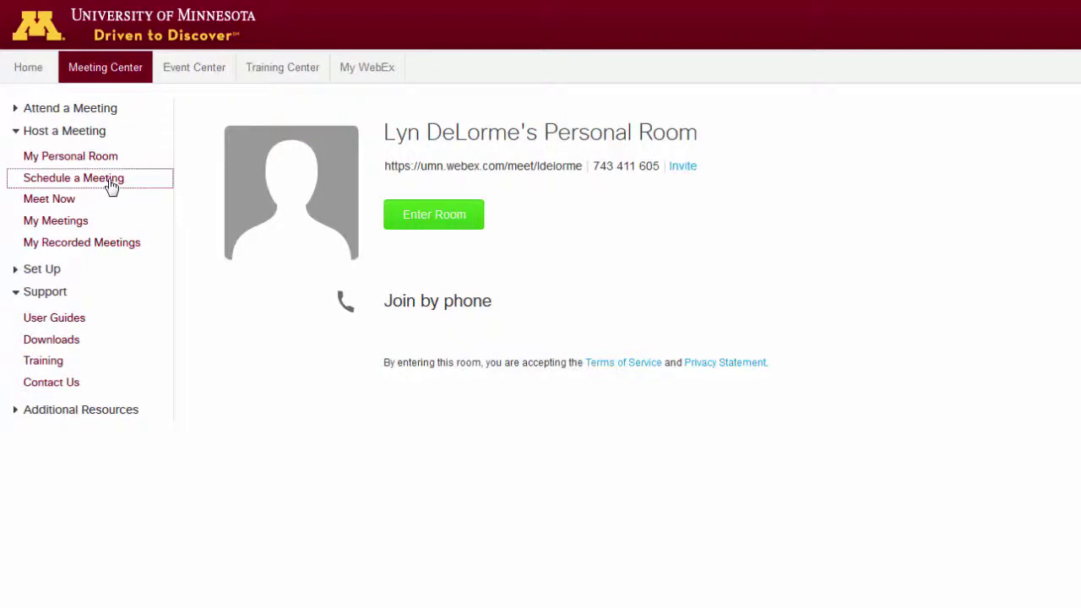
left_click(413, 212)
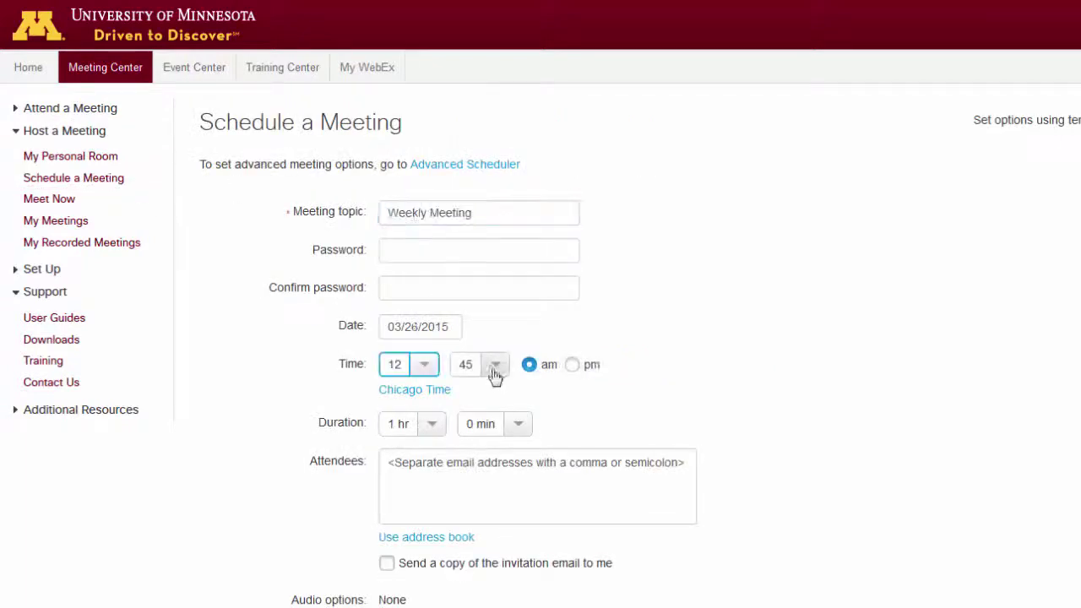
left_click(495, 364)
left_click(481, 392)
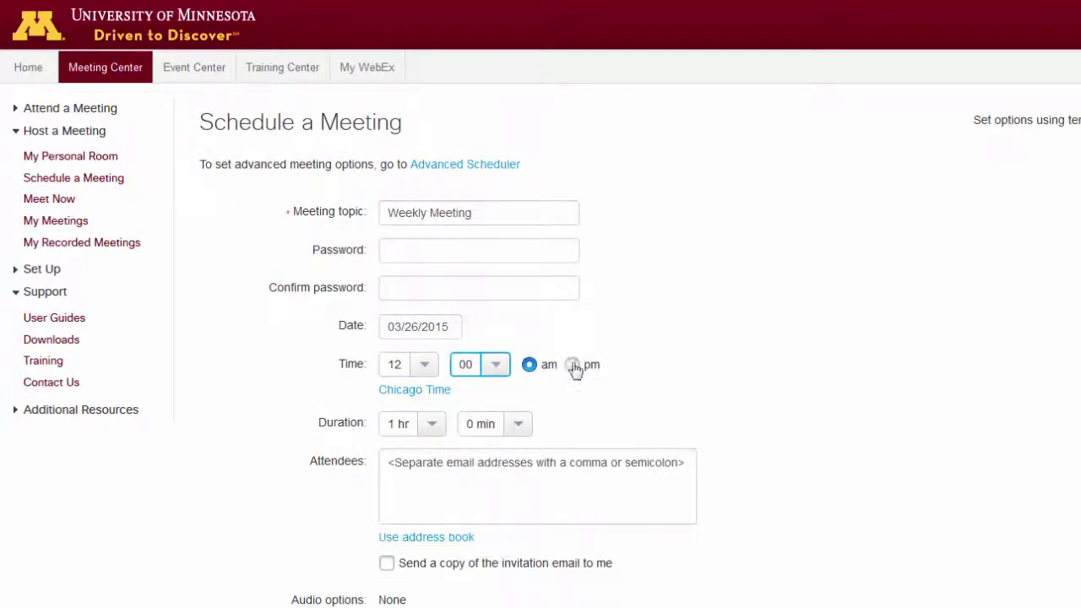
left_click(573, 365)
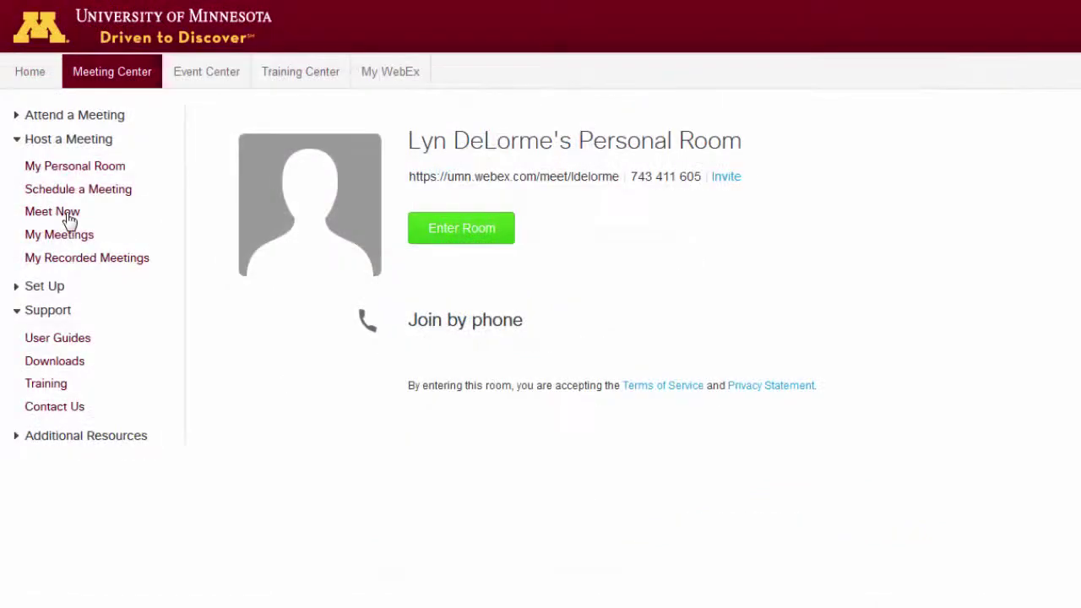
left_click(70, 218)
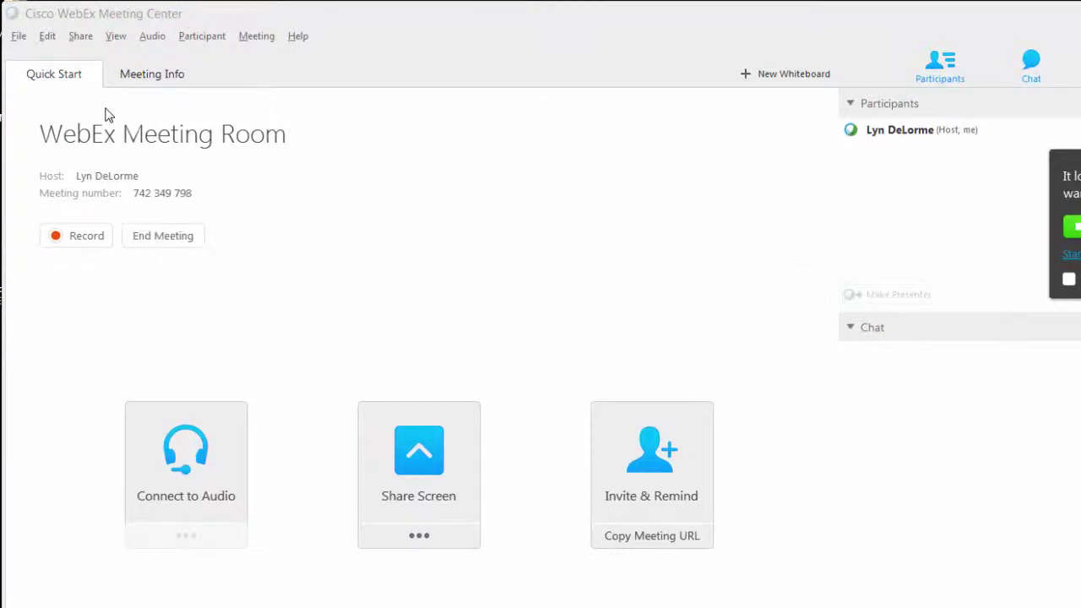
Select Microphone (HD Webcam C615) as the input in the computer audio test
left_click(145, 39)
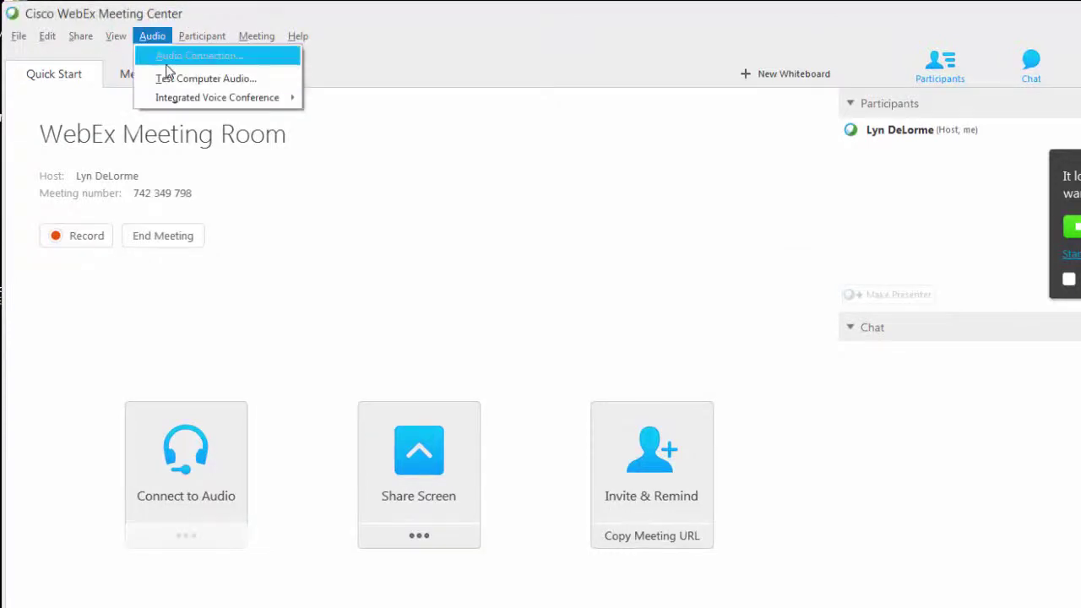
left_click(248, 82)
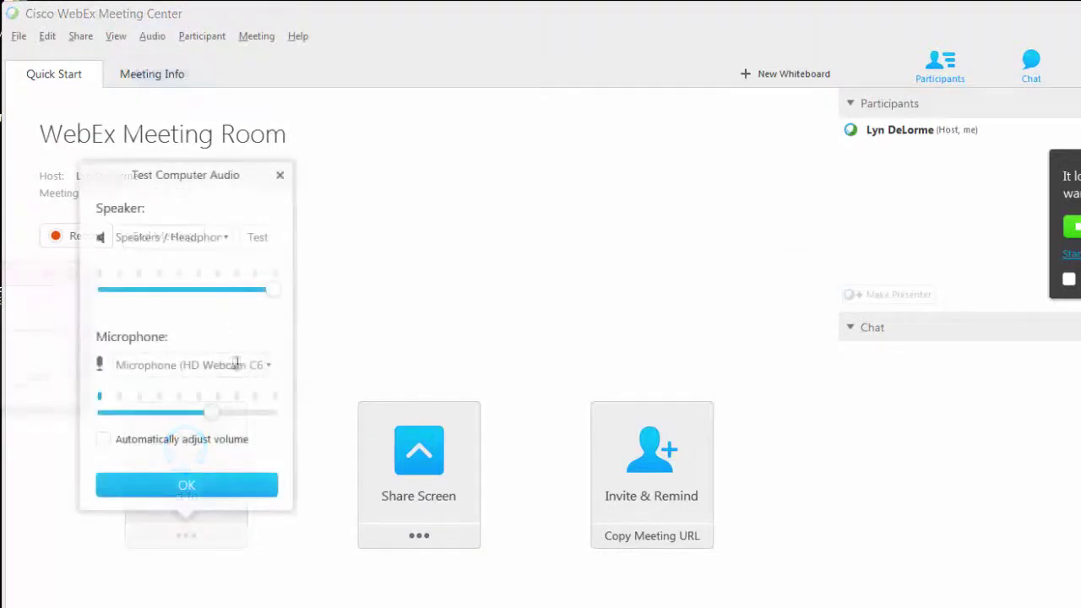
left_click(269, 366)
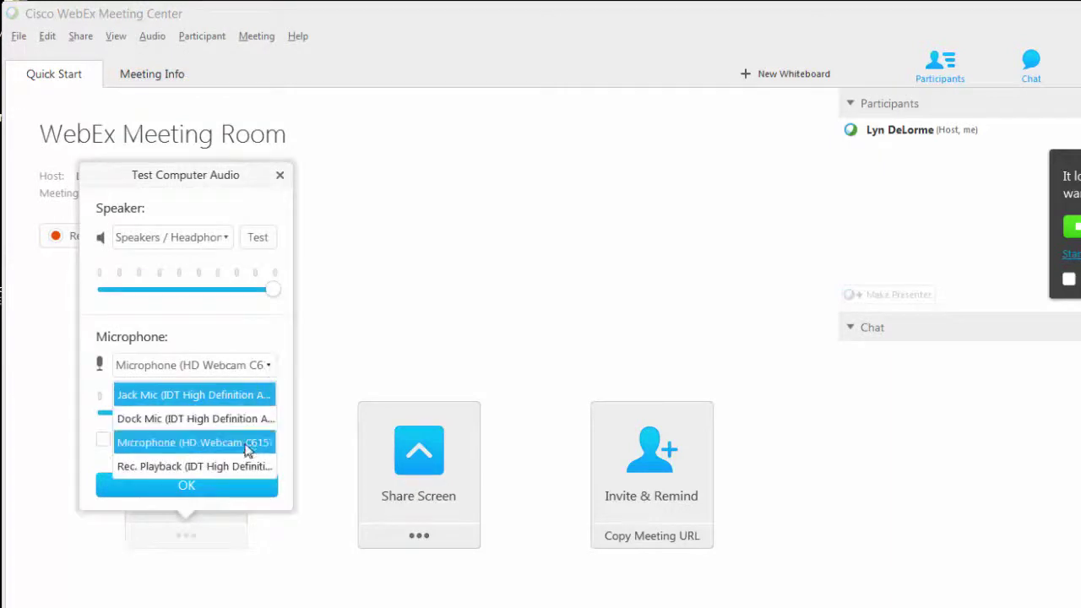
left_click(247, 444)
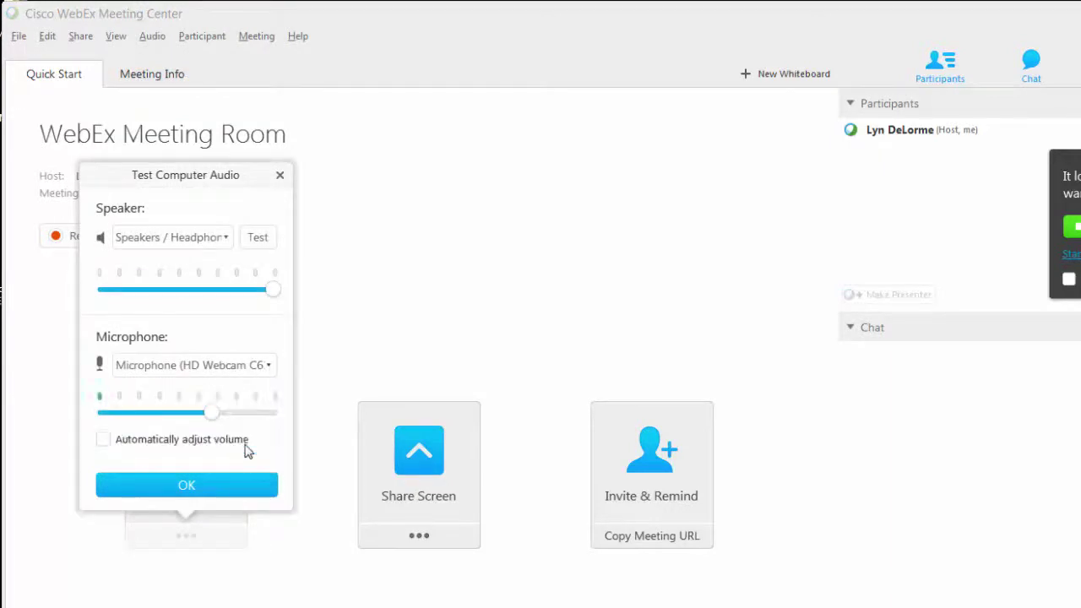
Connect to computer audio, raise the mic volume slightly, and start the webcam video
left_click(221, 488)
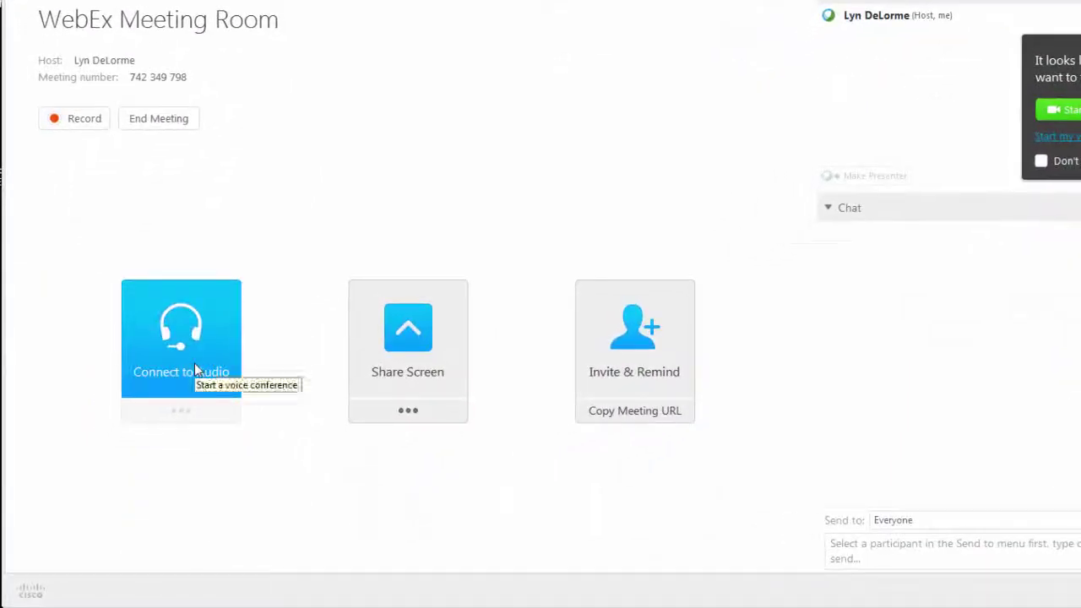
left_click(194, 370)
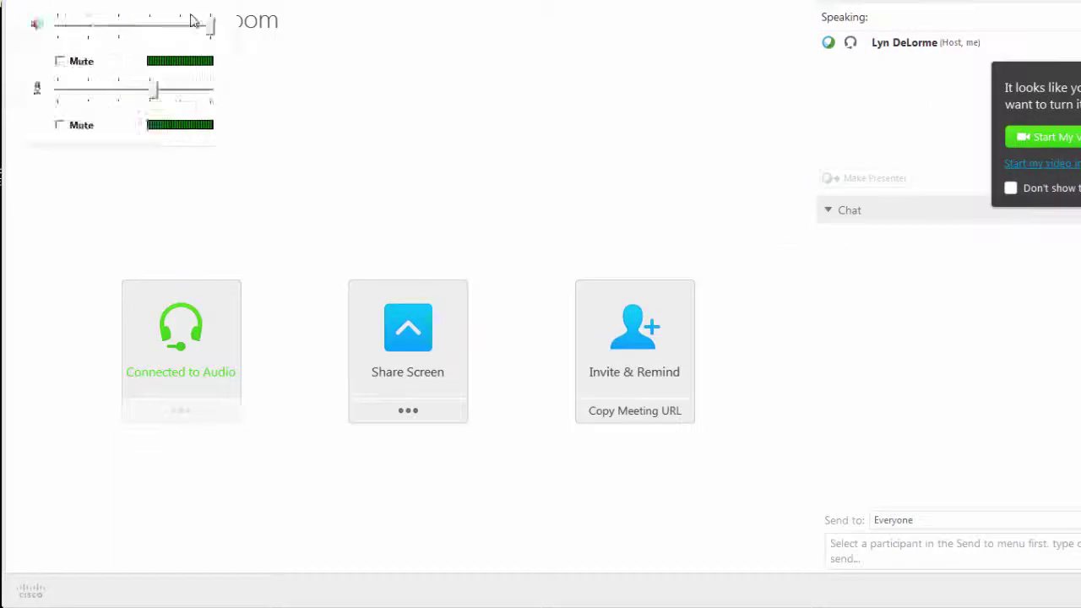
left_click_drag(235, 43, 332, 97)
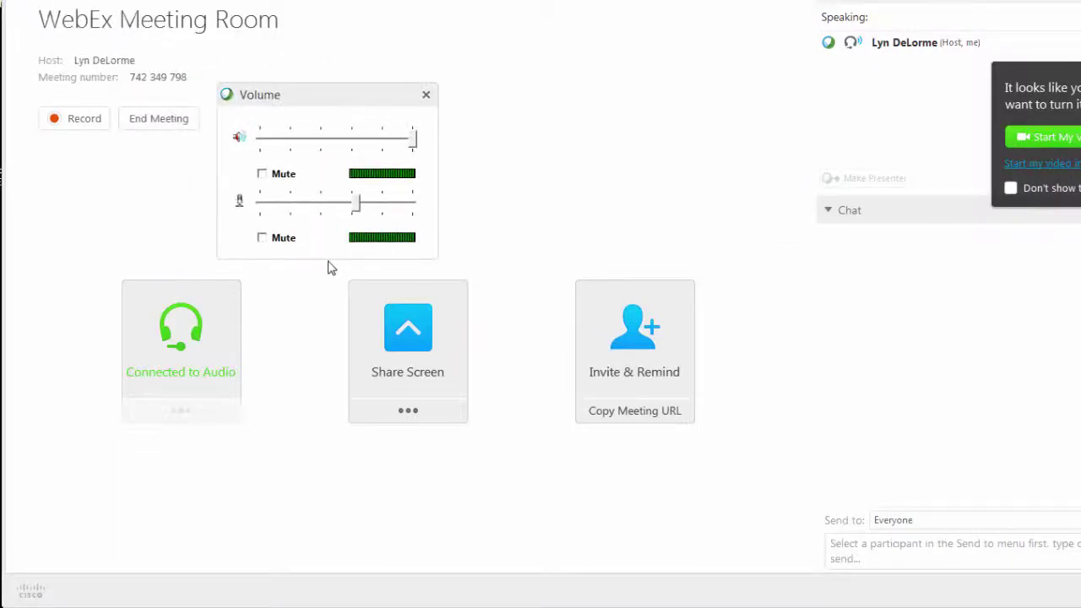
left_click_drag(359, 210, 361, 208)
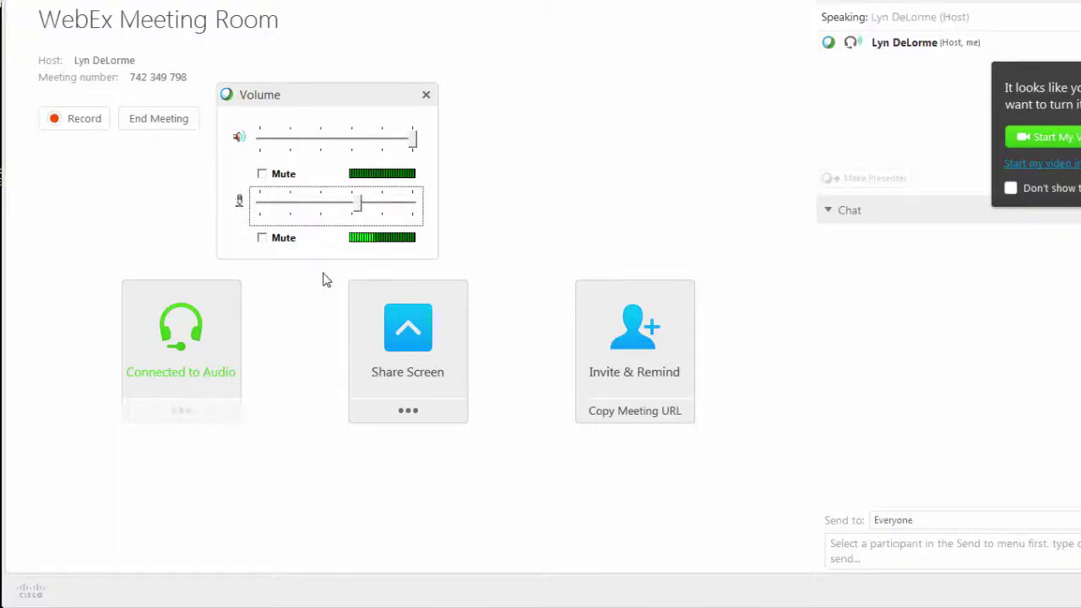
left_click(426, 98)
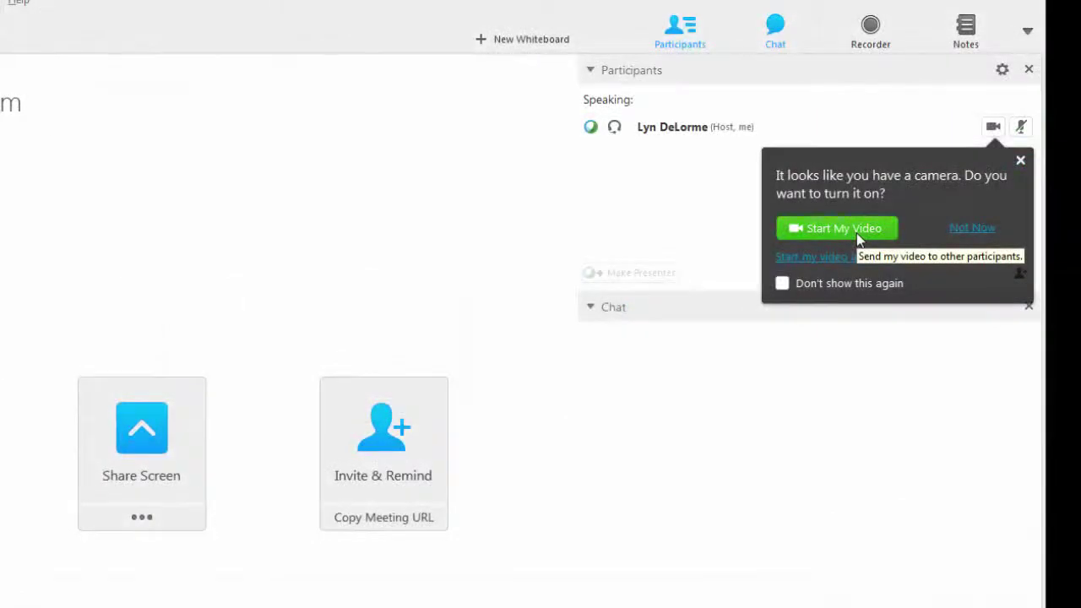
left_click(845, 229)
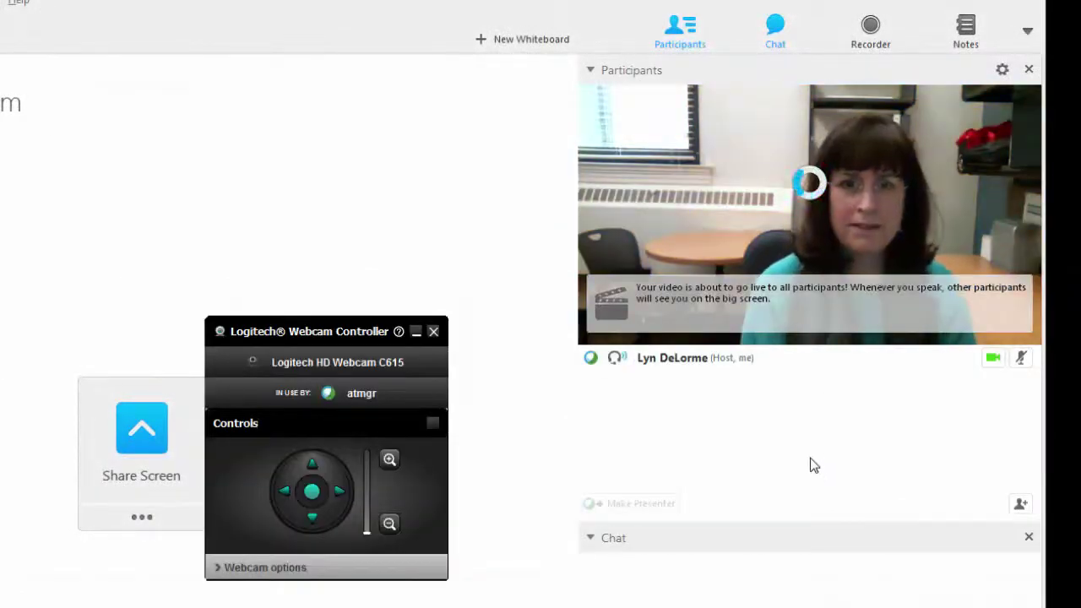
left_click(433, 331)
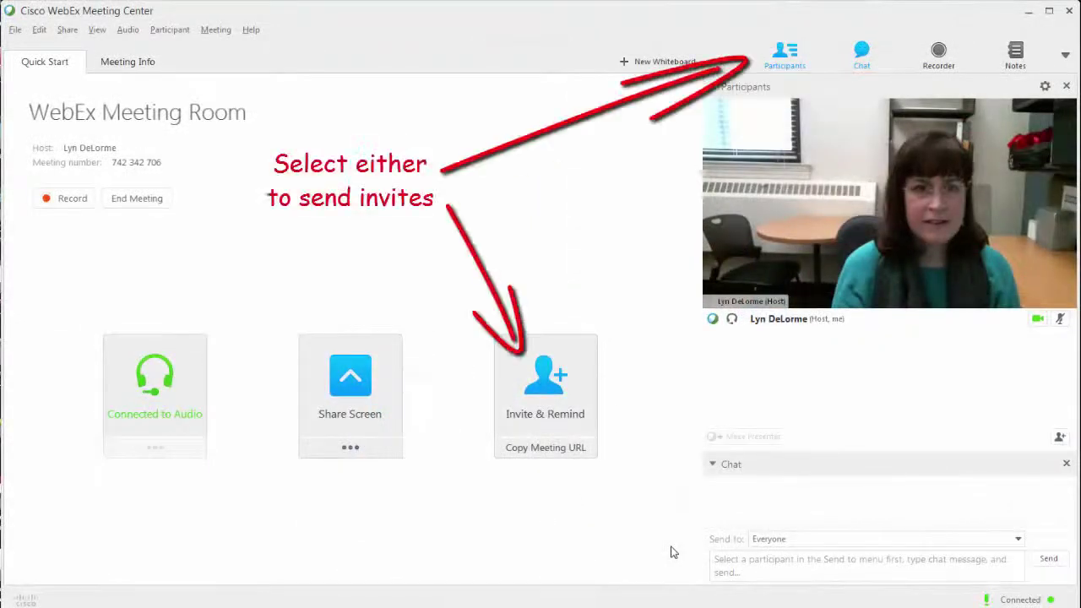
Send an Invite & Remind email invitation to the invitee's email address
left_click(561, 430)
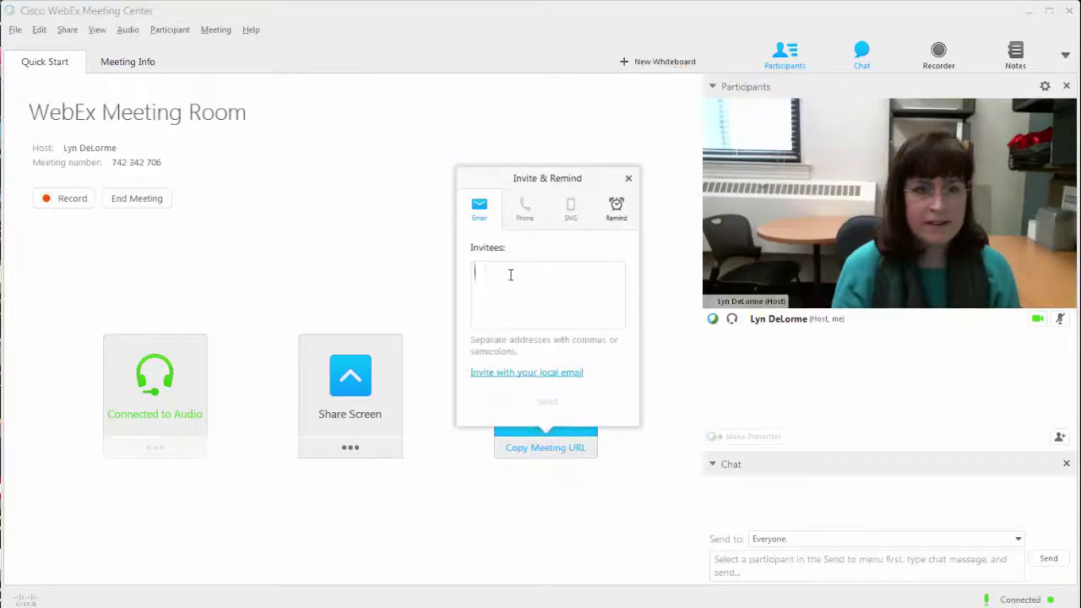
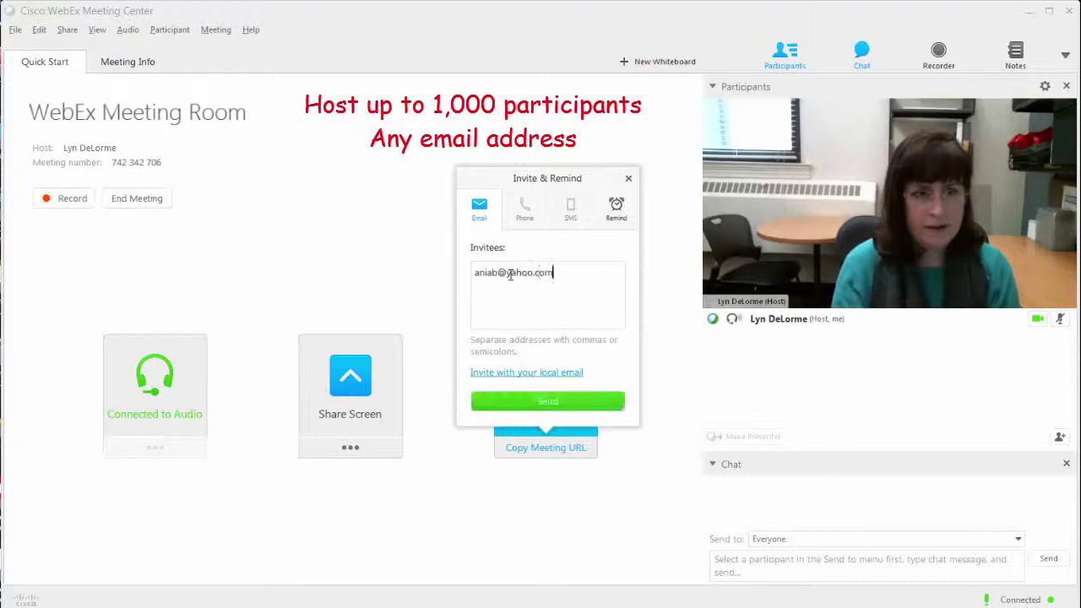
left_click(519, 404)
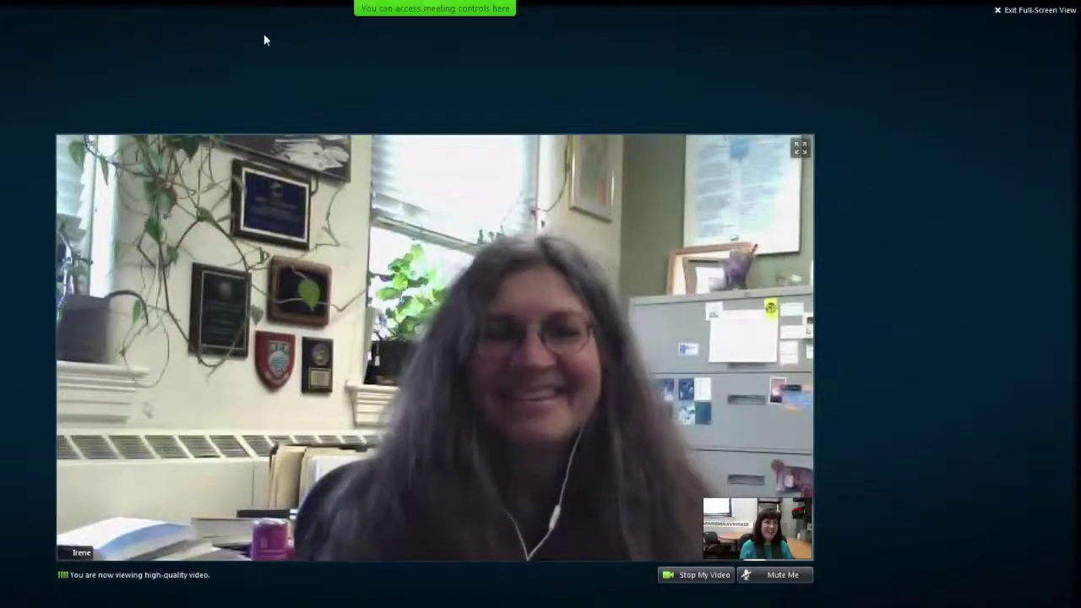
Start server recording of the meeting with 'Do not record a teleconference' selected
mouse_move(409, 10)
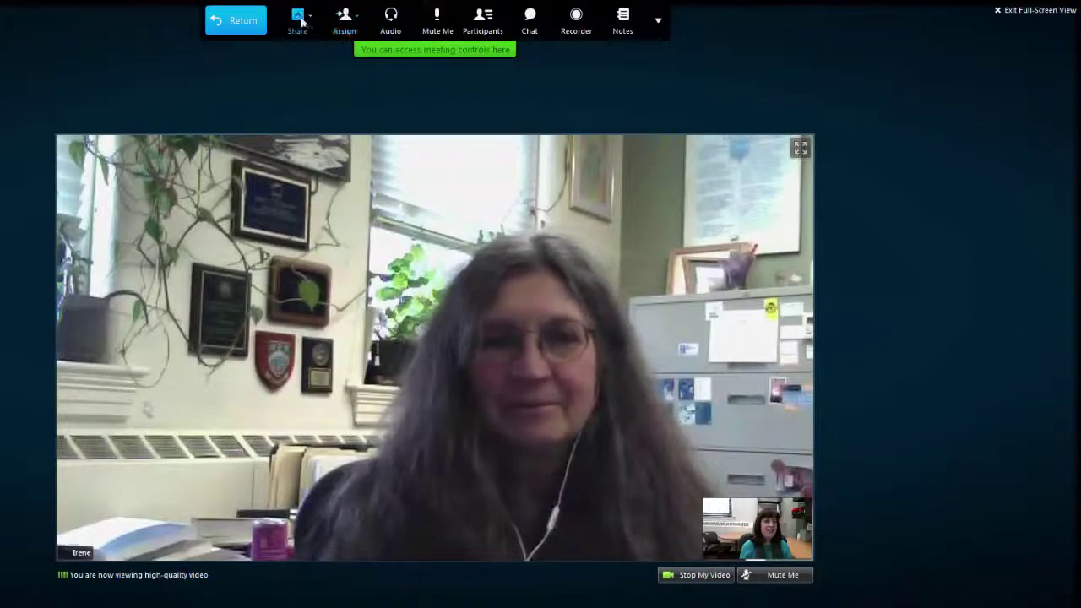
left_click(577, 26)
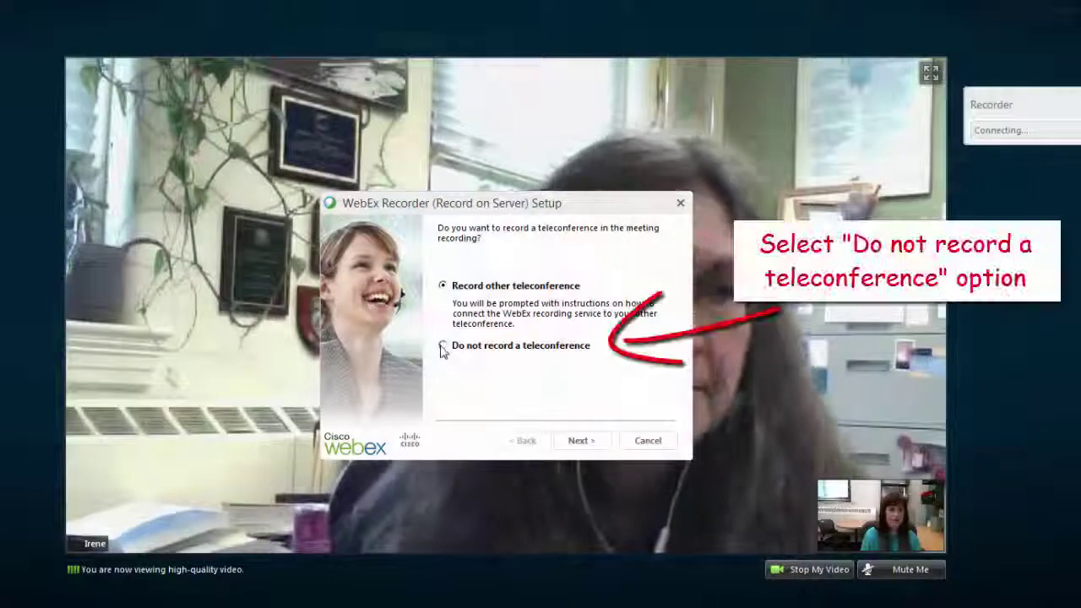
left_click(443, 346)
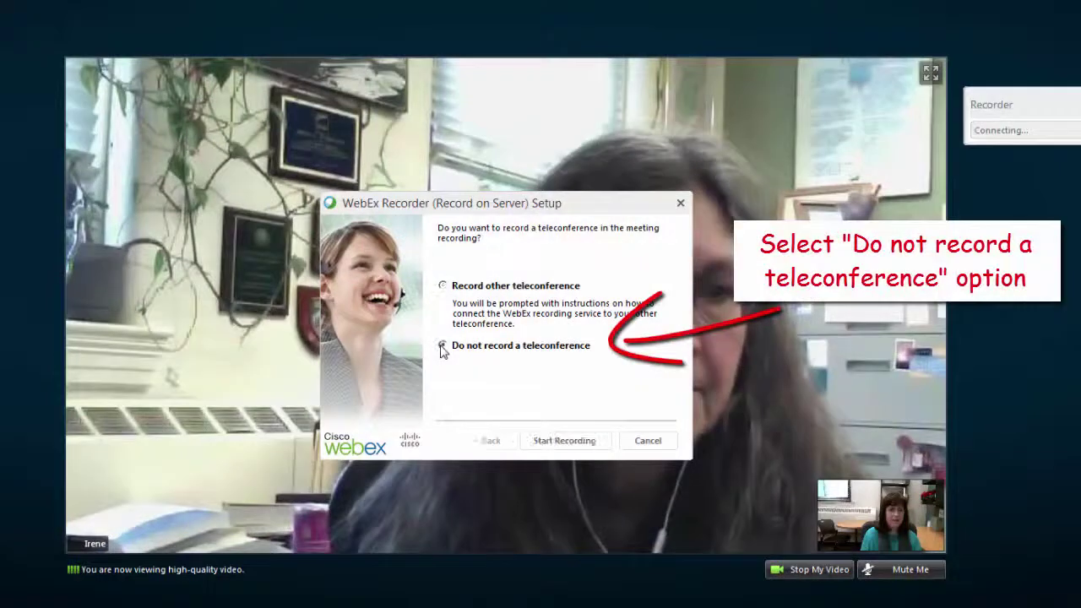
left_click(604, 448)
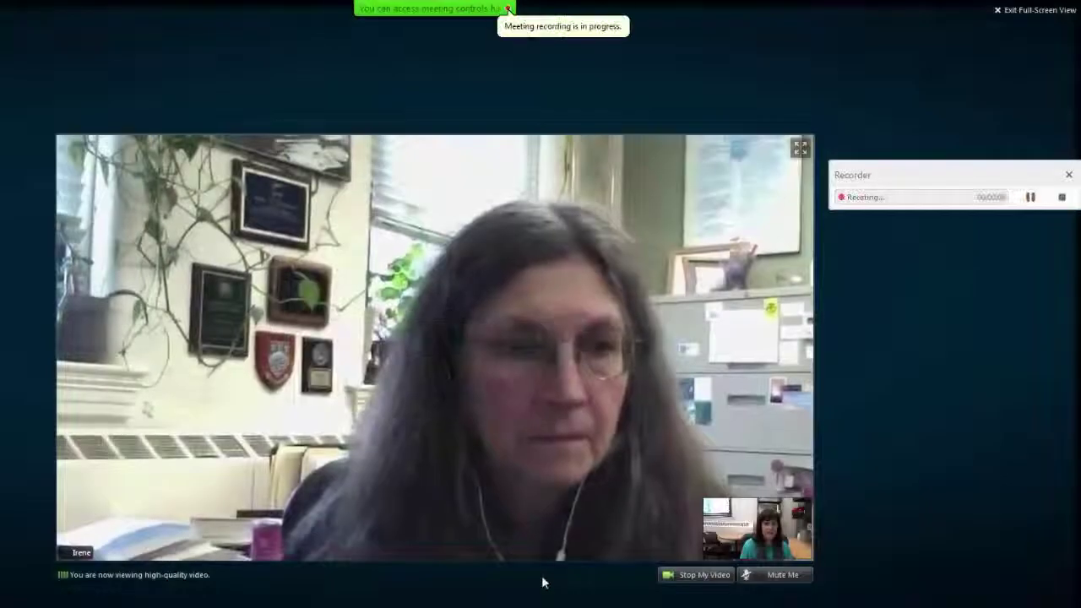